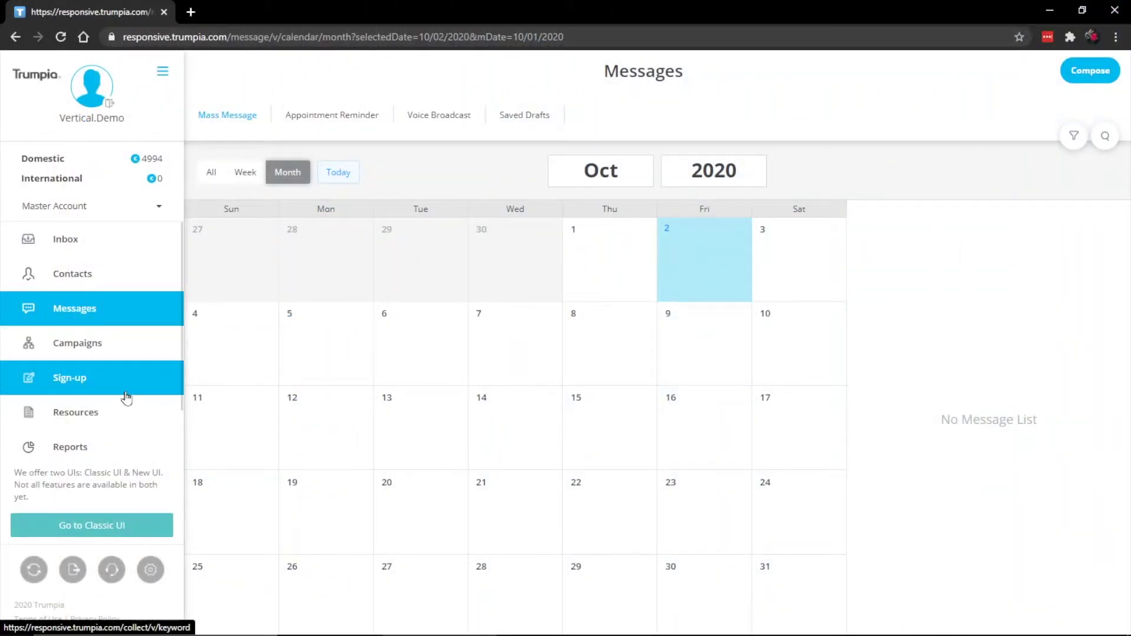
Visit Sign-up, return to Messages, and start a new mass message, checking the Schedule choices.
click(126, 395)
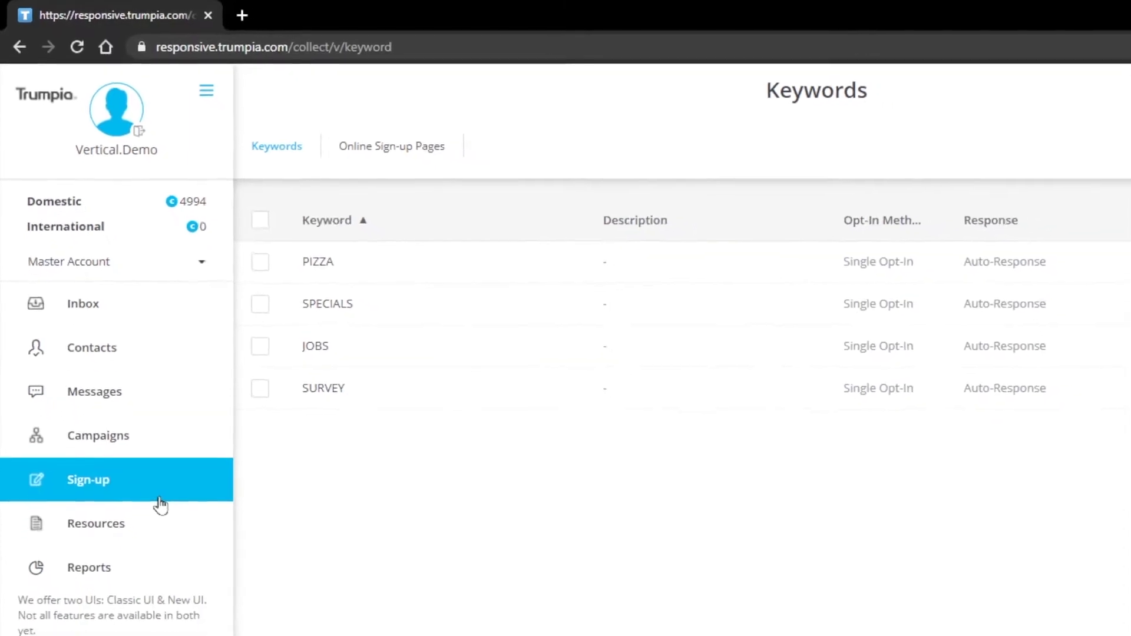
click(126, 394)
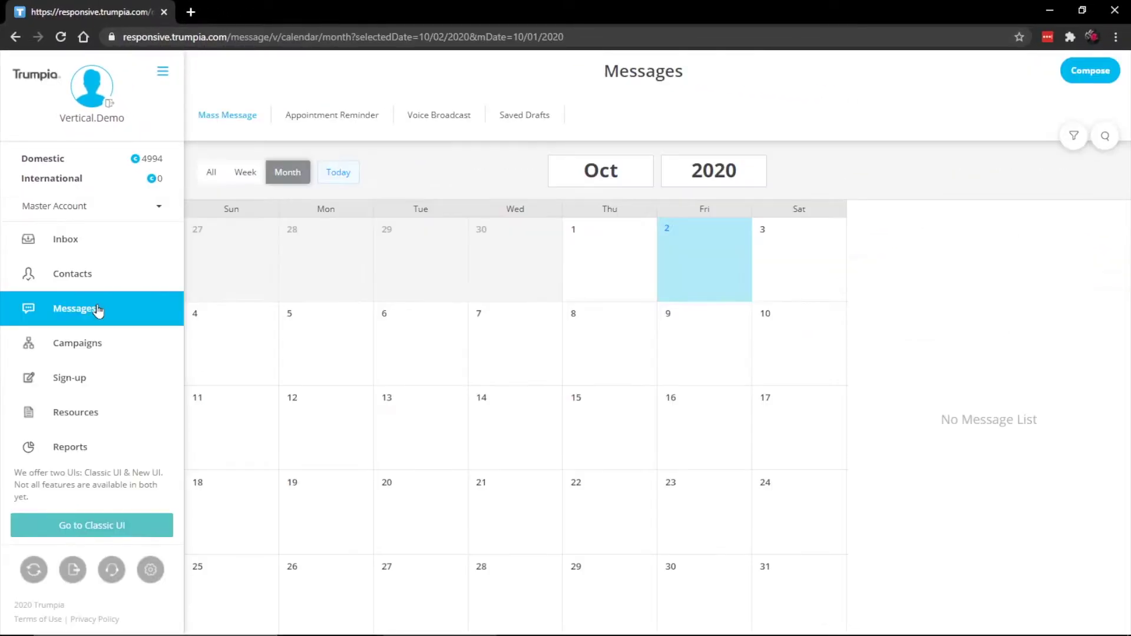
click(1098, 75)
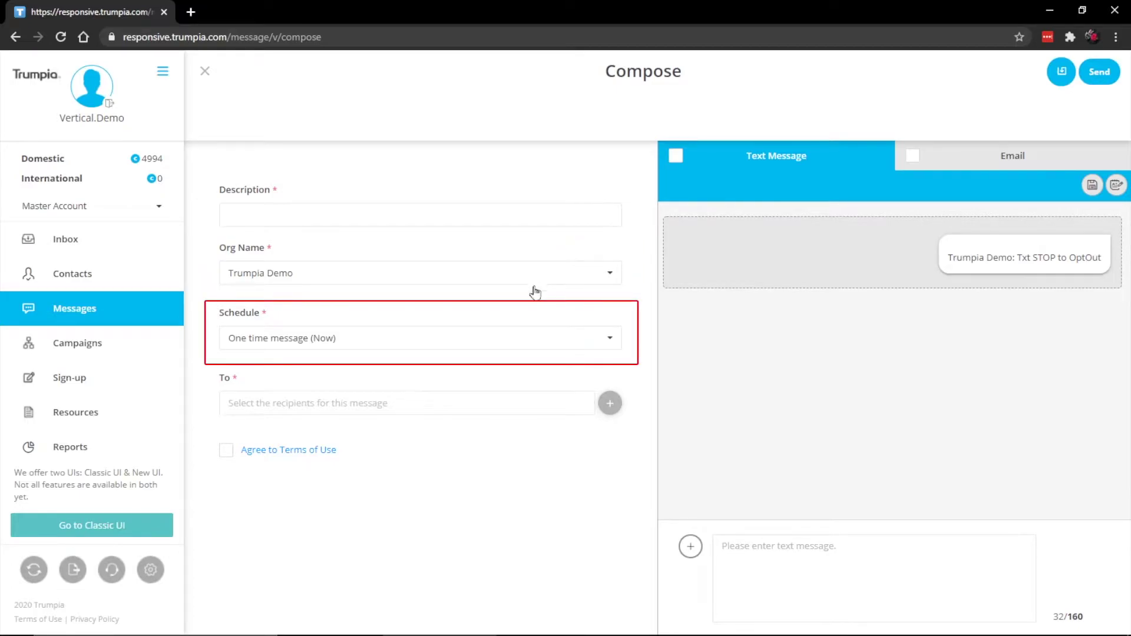
click(472, 346)
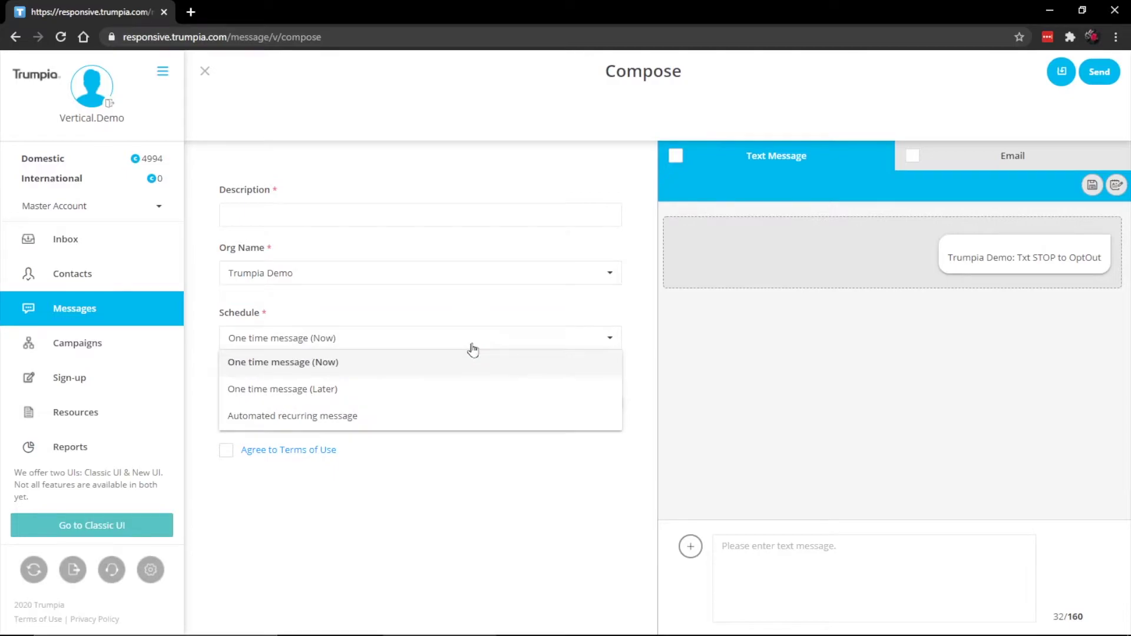
Keep 'One time message (Now)' as the schedule and enable the Text Message channel.
click(472, 346)
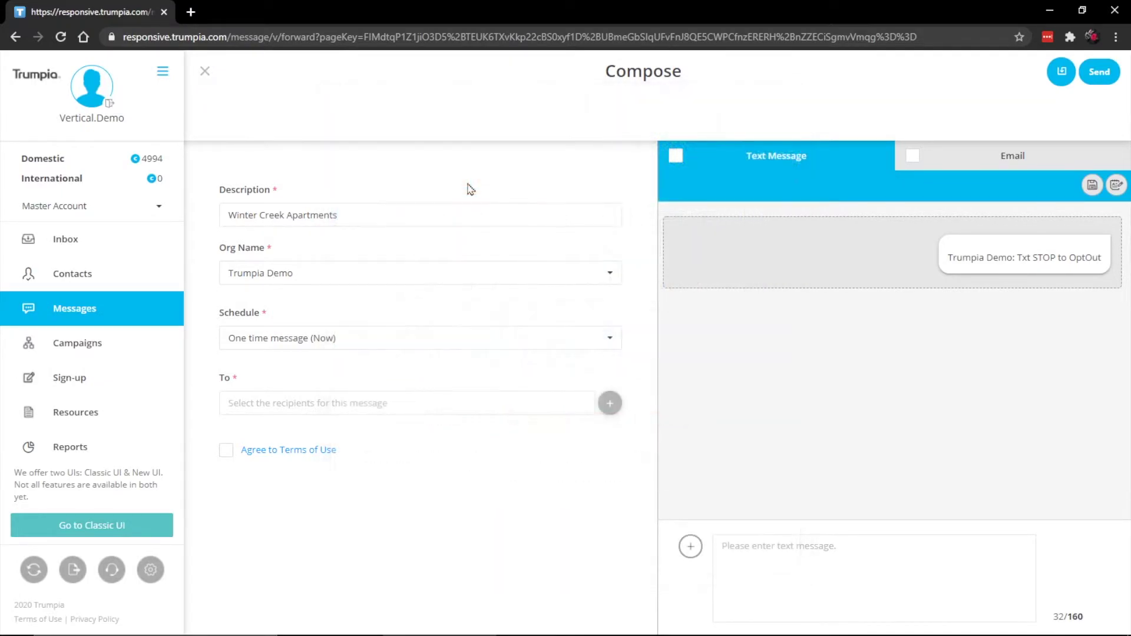
click(677, 156)
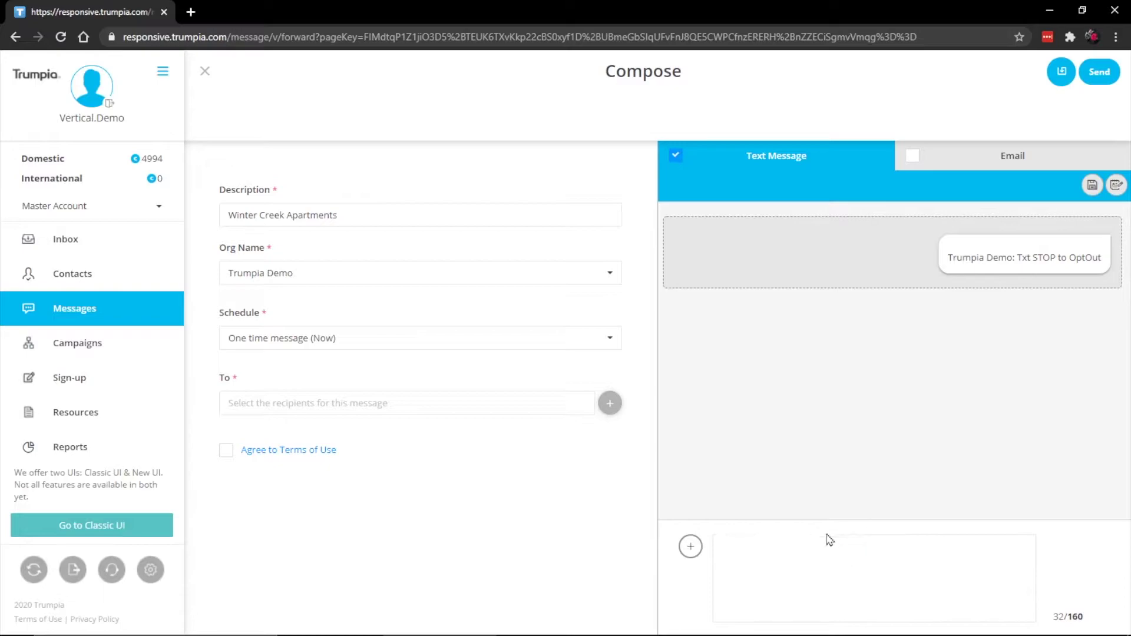
Browse the Shorten URL, Coupon and Mail Merge options, then paste the [$FirstName] $500-off offer text.
click(691, 548)
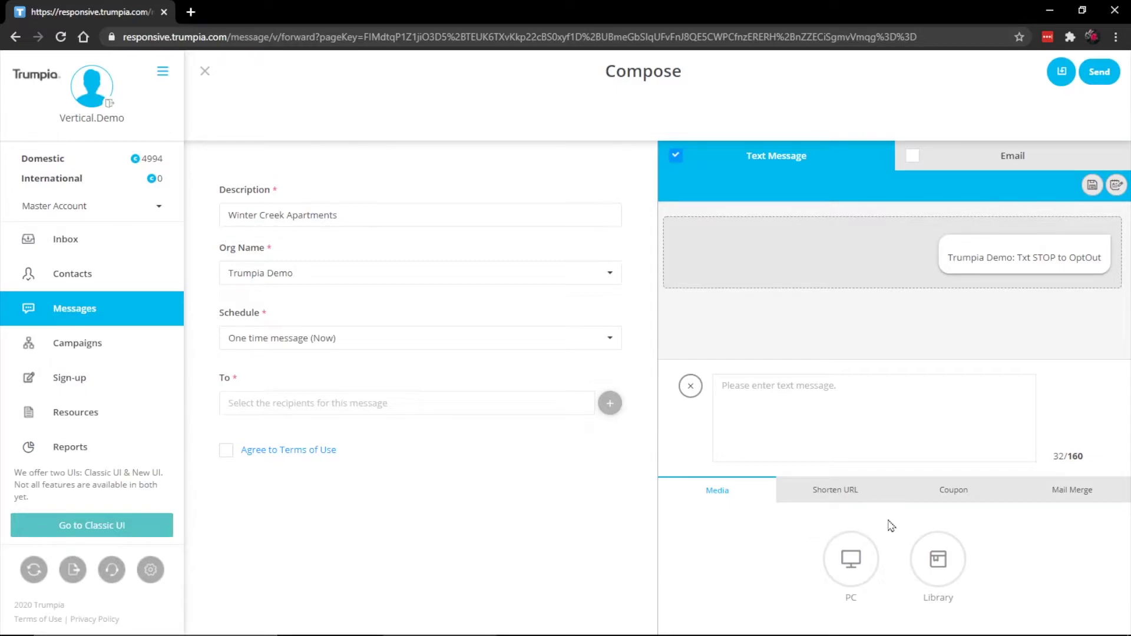
click(859, 498)
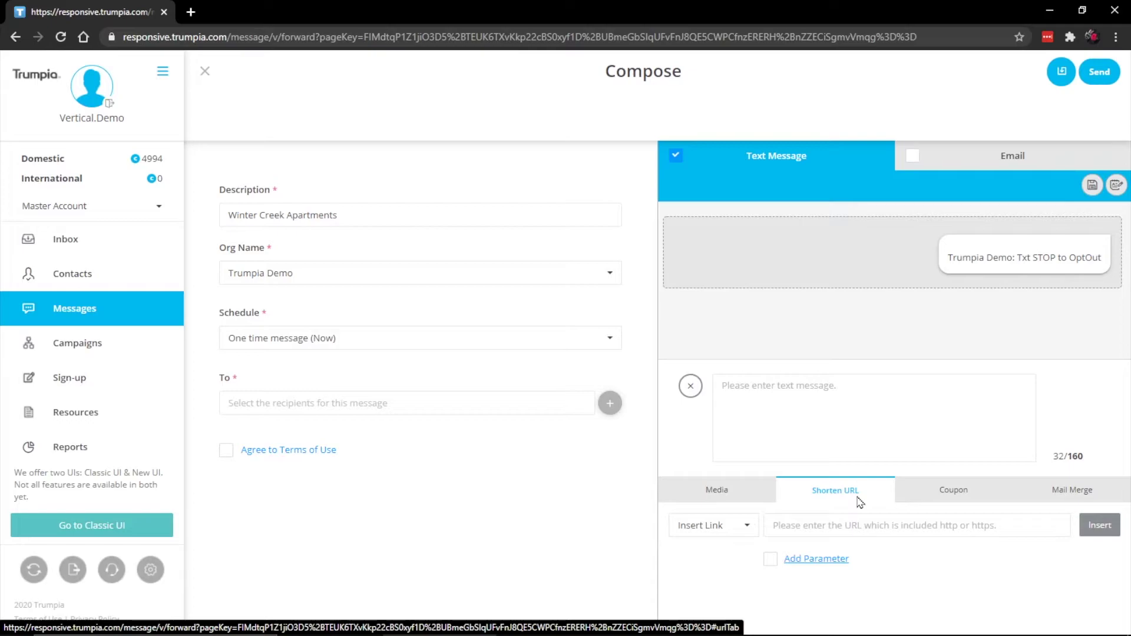
click(952, 493)
click(1071, 492)
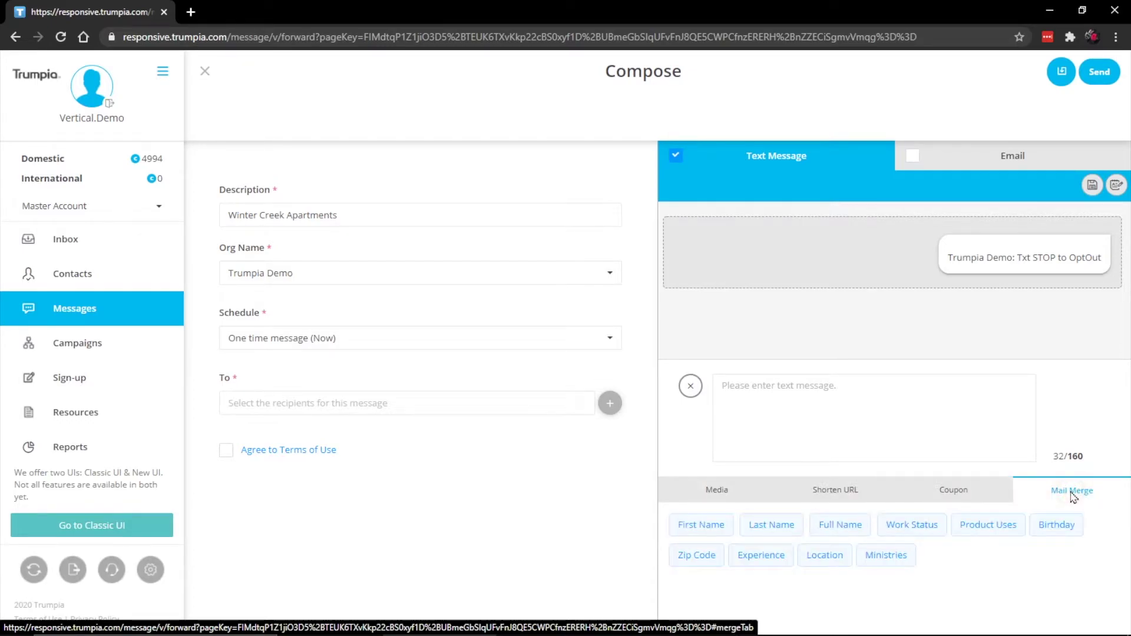
click(838, 417)
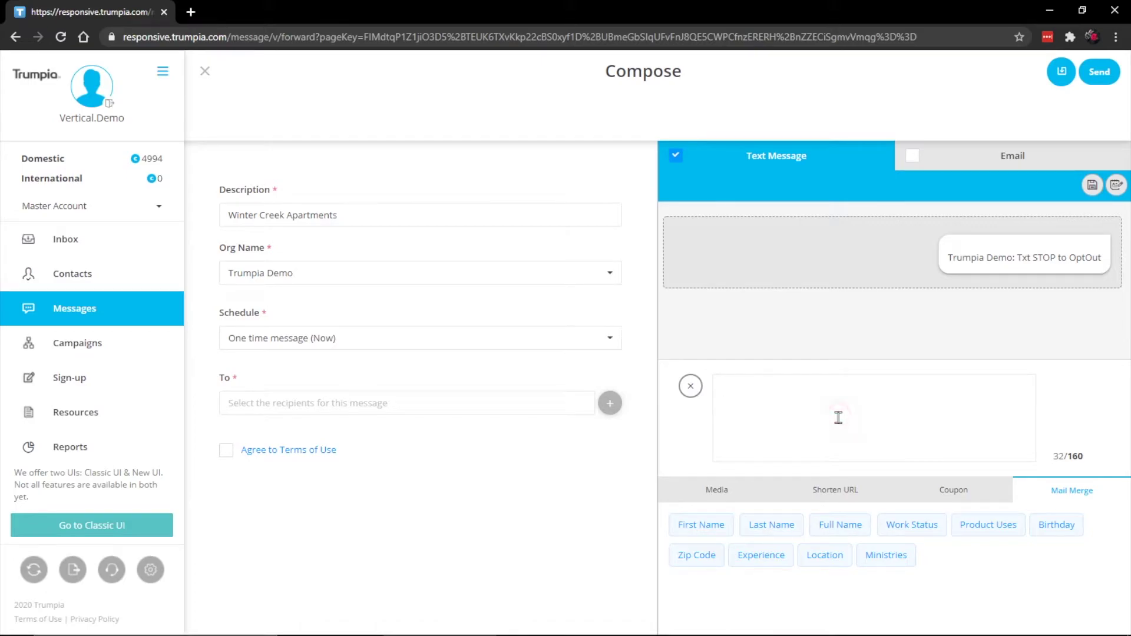
text(Hi [$FirstName], be sure to take up our offer of $500 off your first month!)
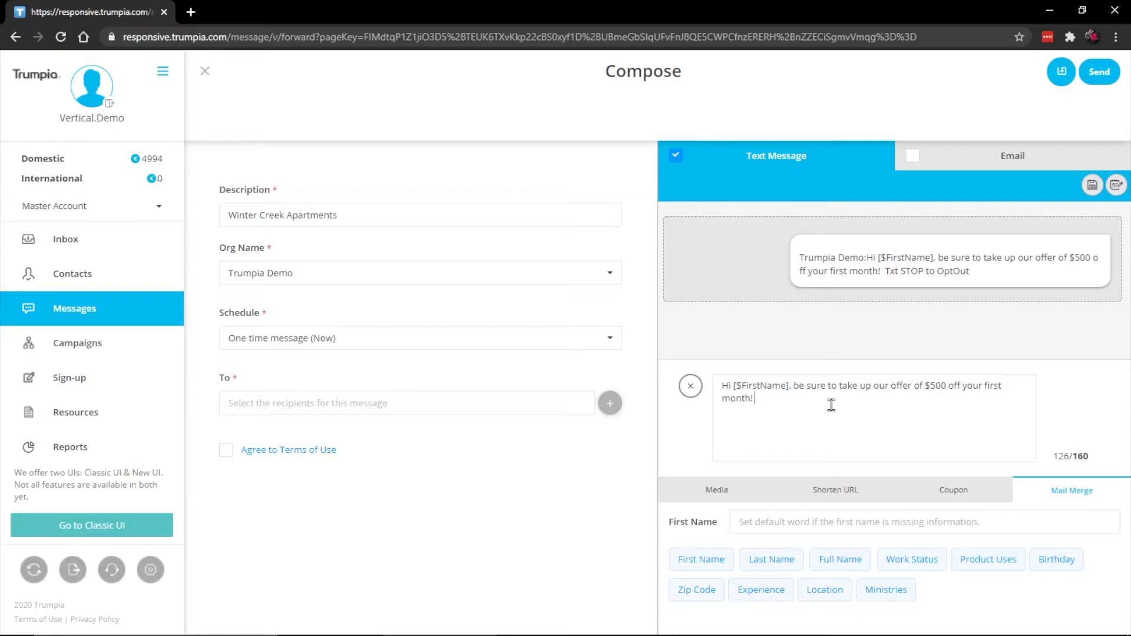
Switch to the Email tab, browse the pre-designed email templates, and close them unchanged.
click(1008, 152)
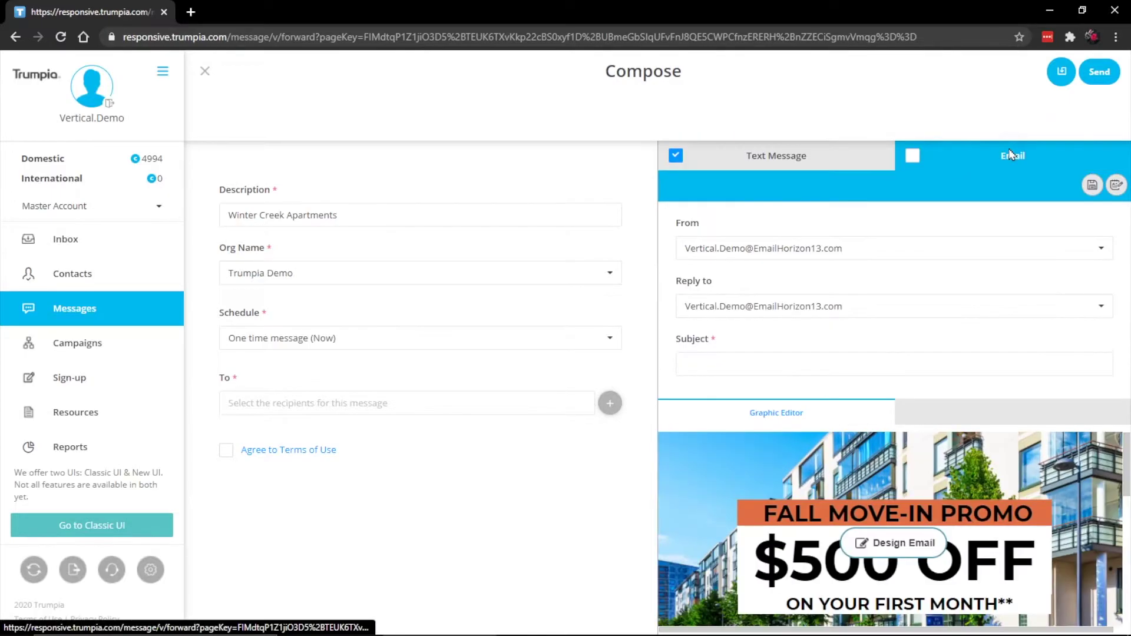
click(895, 545)
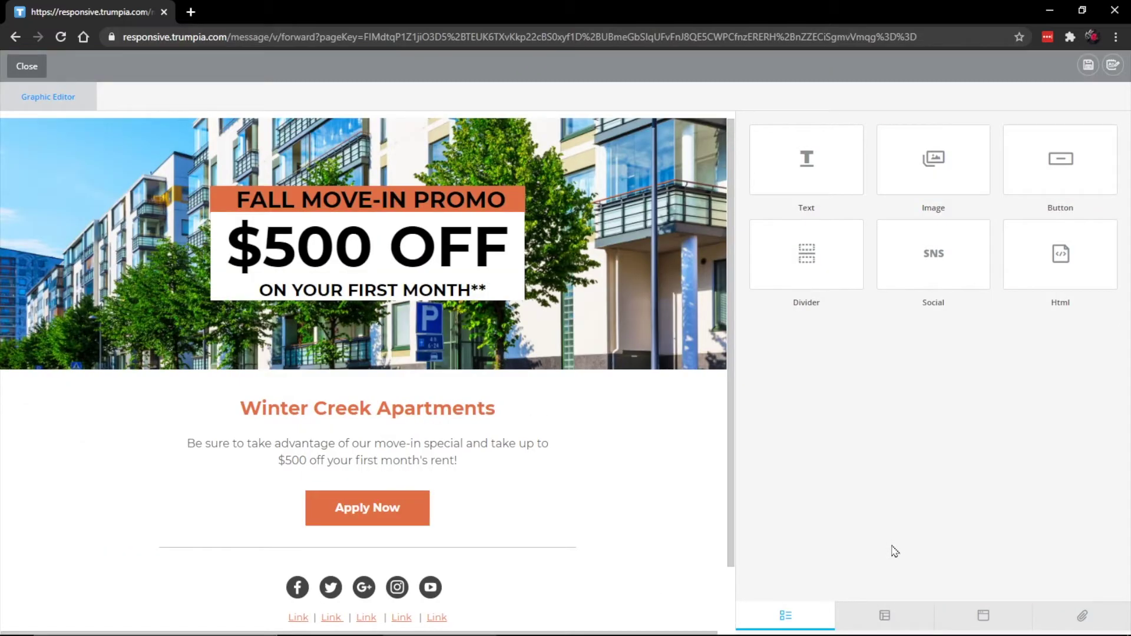
scroll(368, 169, down, 7)
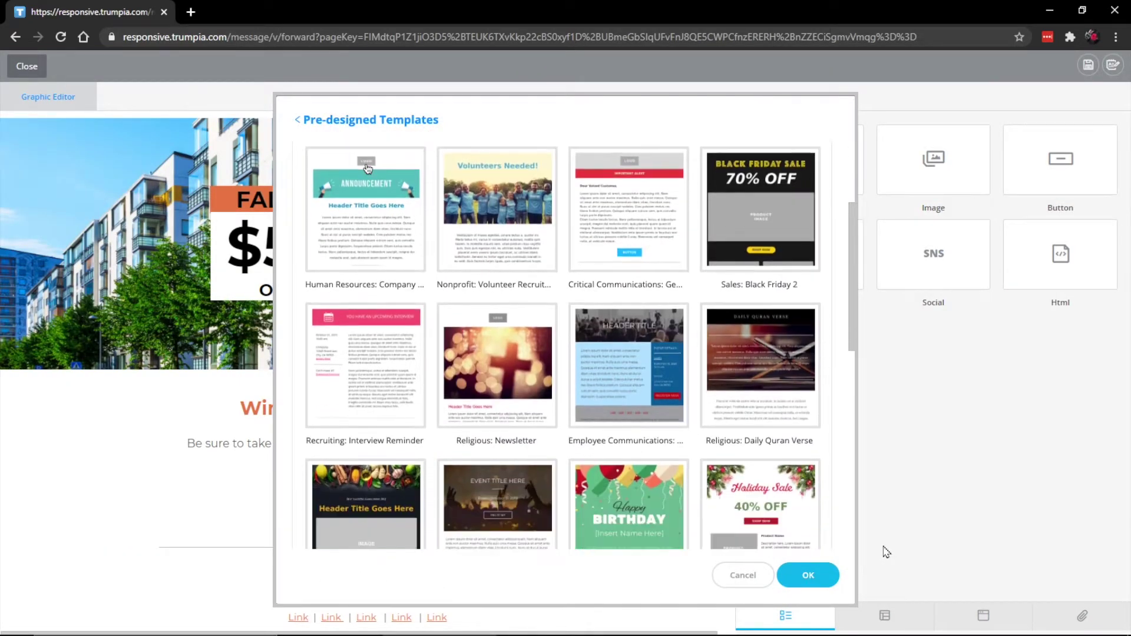
scroll(367, 169, down, 5)
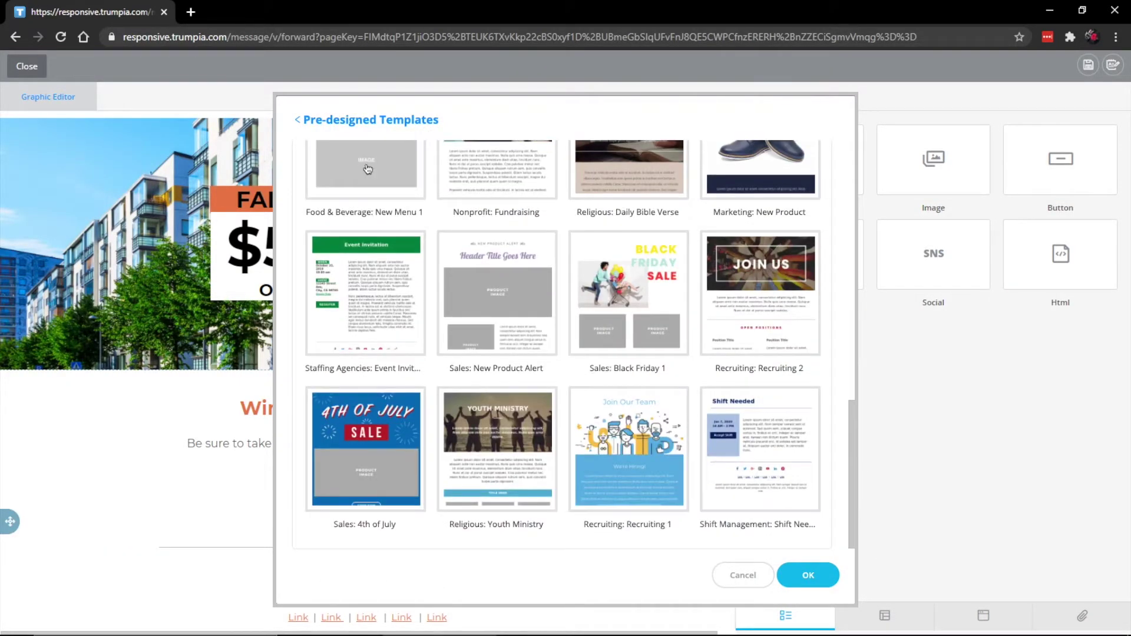
click(743, 575)
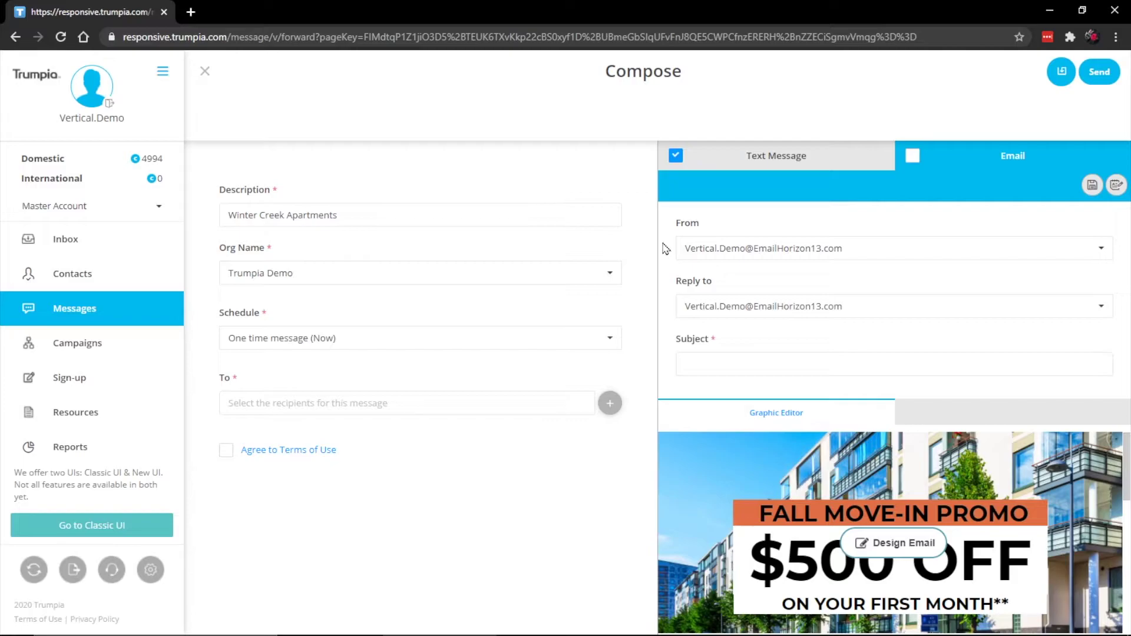
Select Employee List, Feedback Group, Interested Customers and Phils Pizza as recipients, then view Dynamic Target.
click(460, 404)
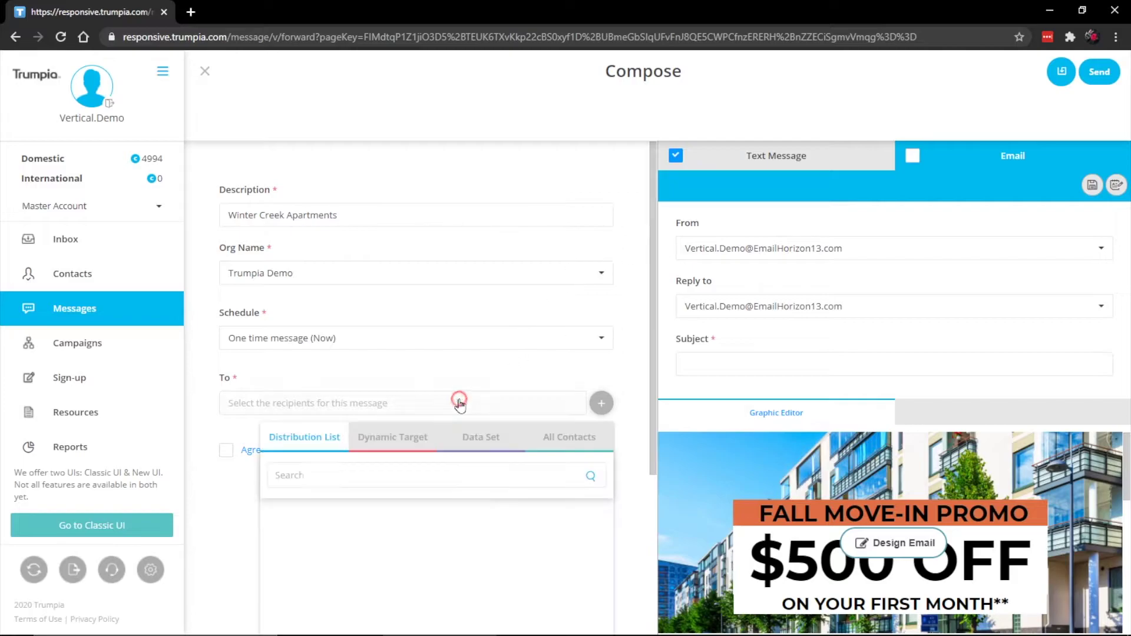
scroll(441, 411, down, 3)
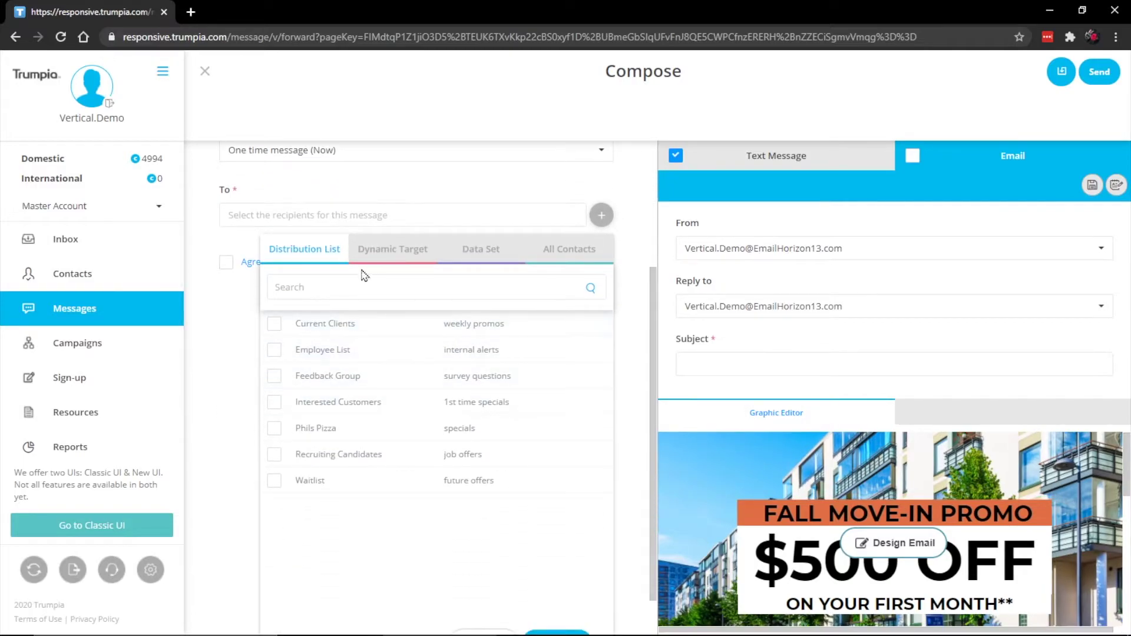
click(273, 352)
click(274, 376)
click(274, 401)
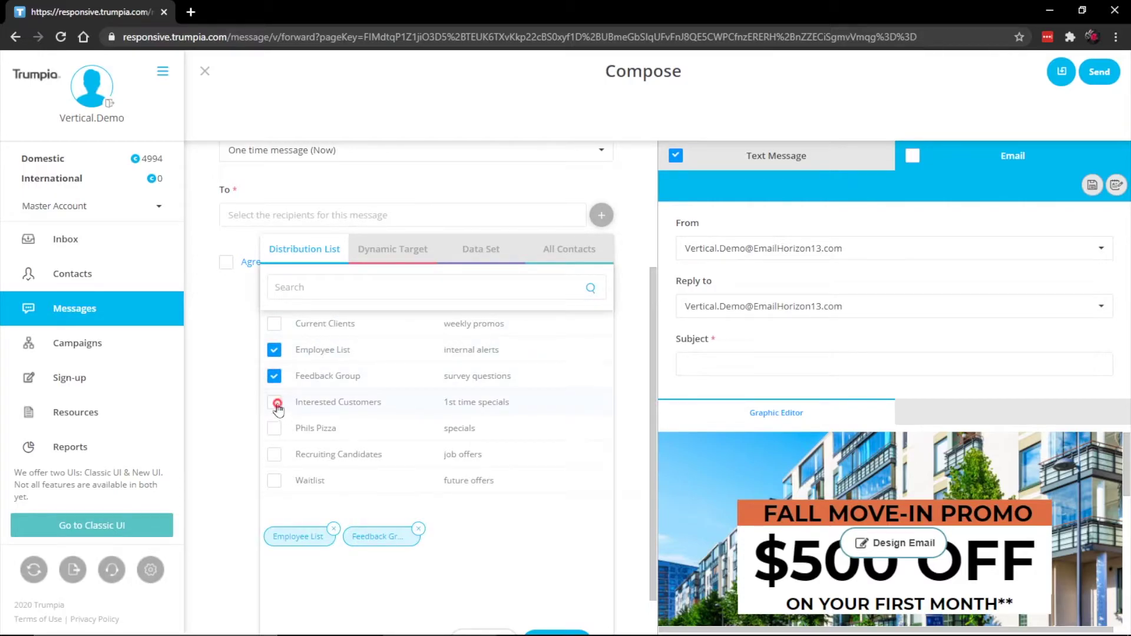
click(274, 429)
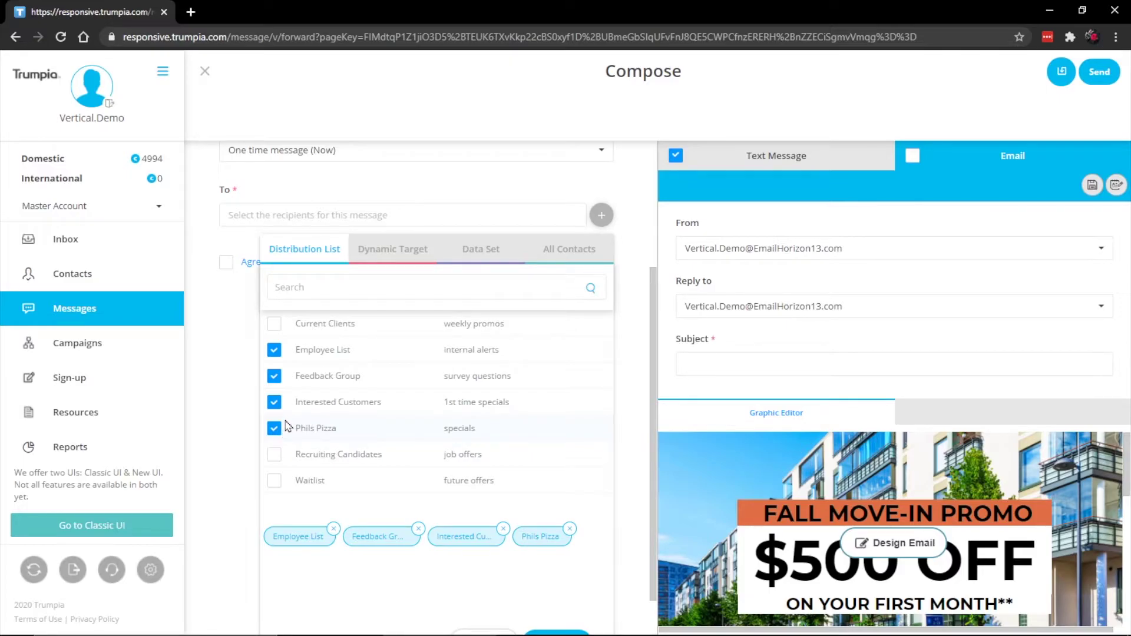
click(396, 253)
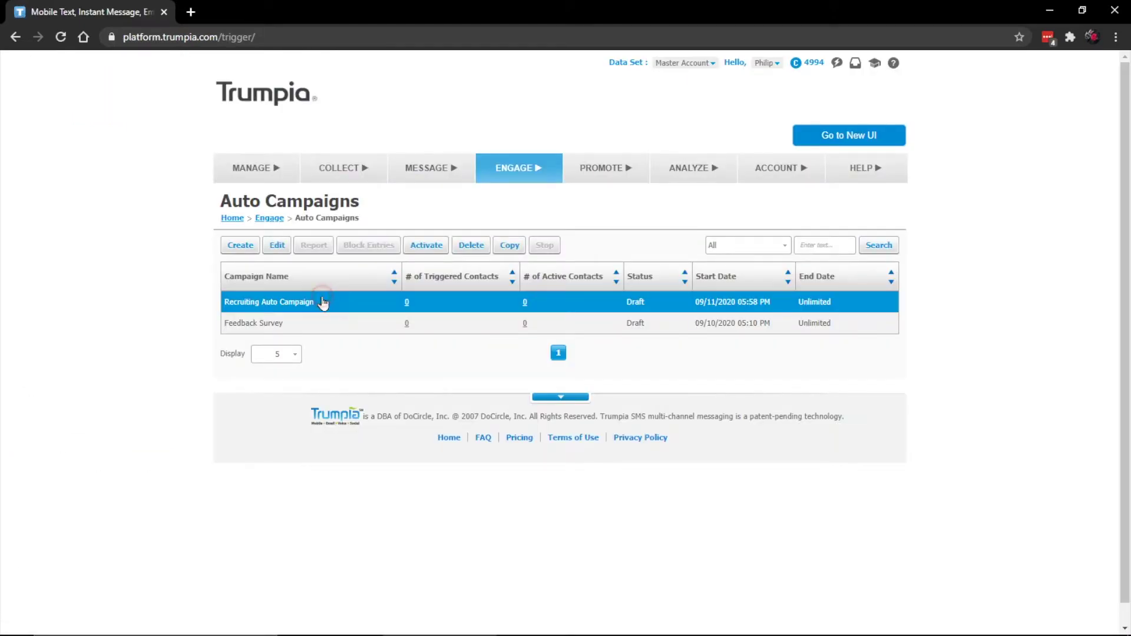
Edit the Recruiting Auto Campaign and expand its JOBS-keyword flowchart to full screen.
click(281, 250)
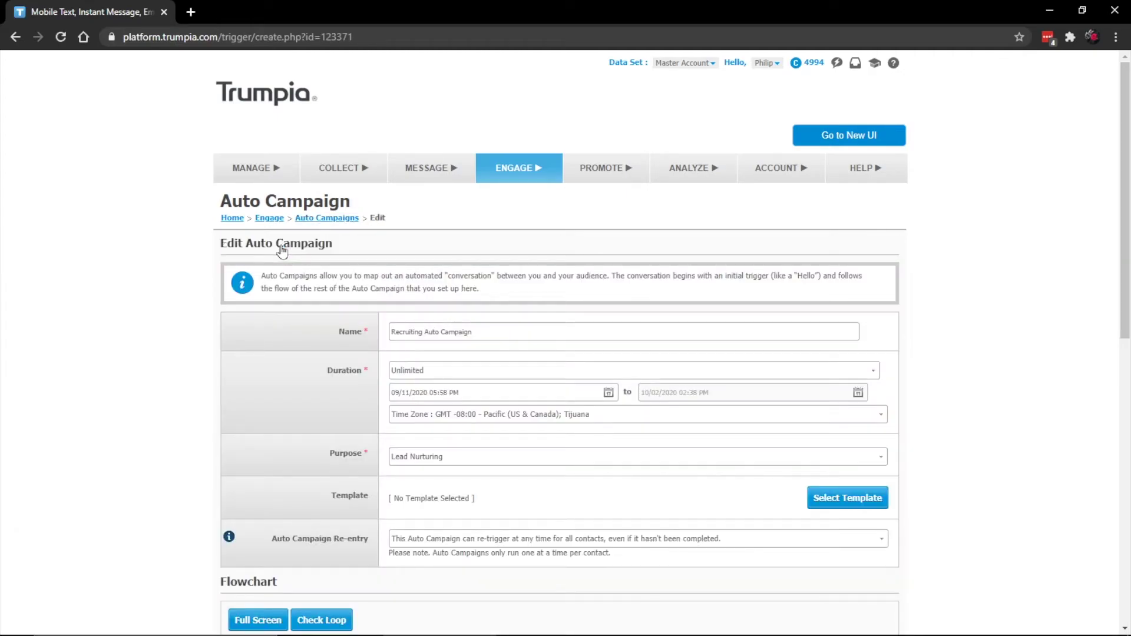
scroll(281, 250, down, 5)
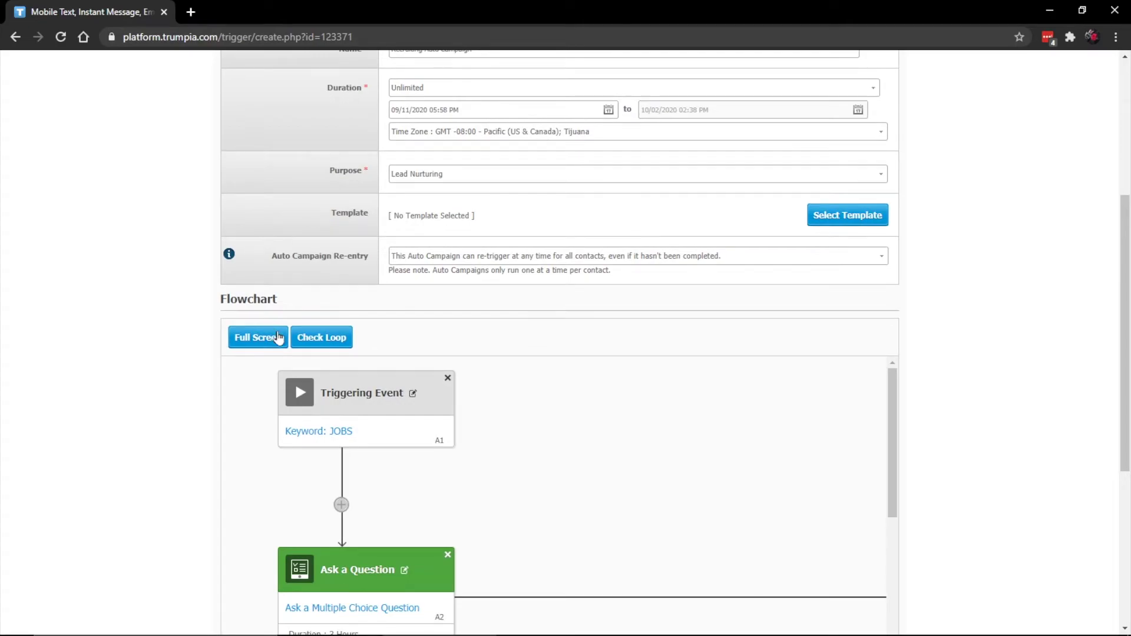
click(278, 338)
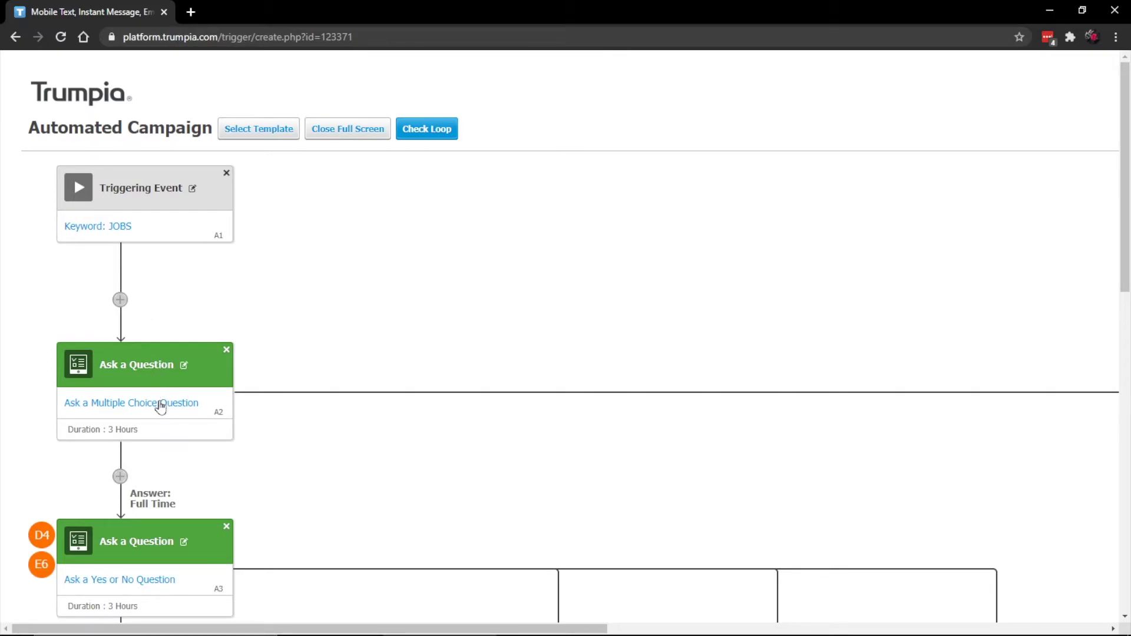
scroll(159, 405, down, 3)
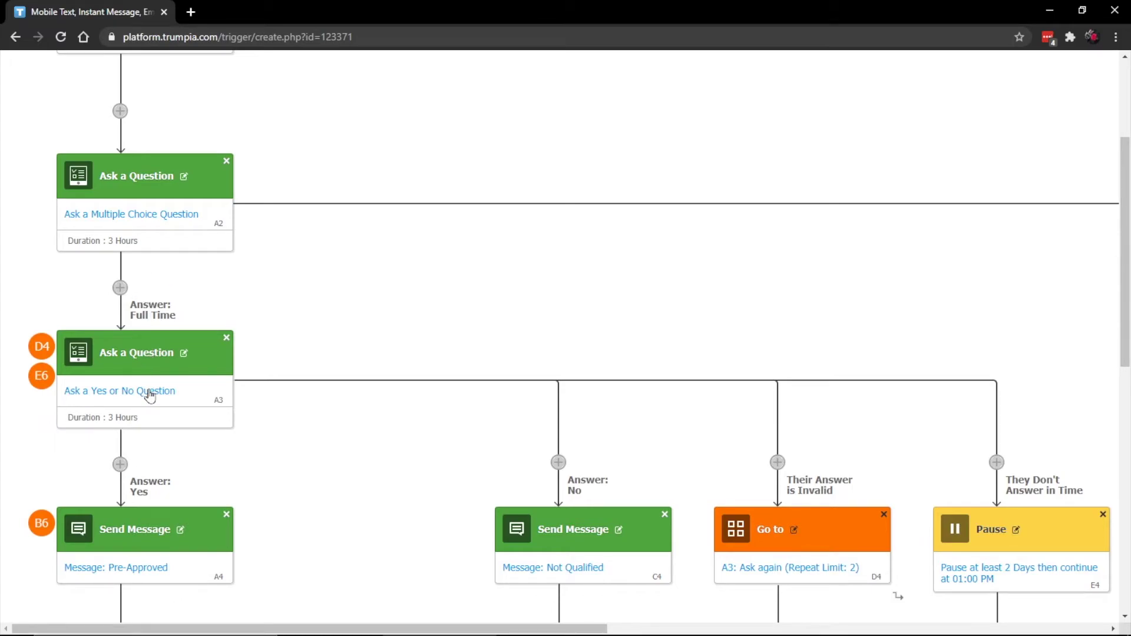
scroll(120, 301, down, 5)
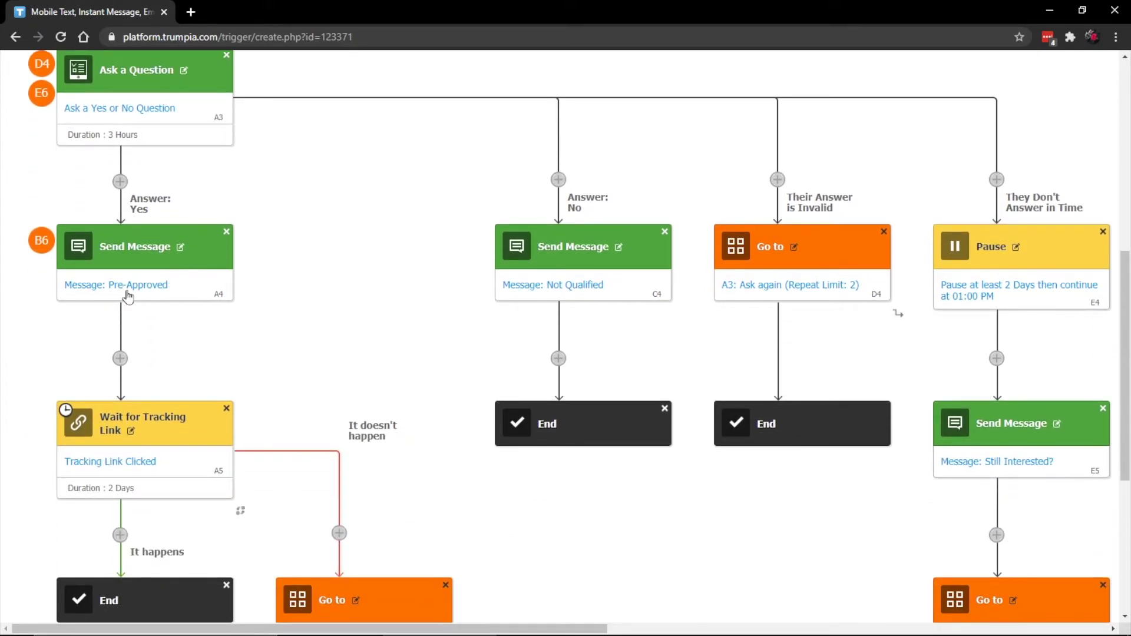
scroll(128, 297, up, 1)
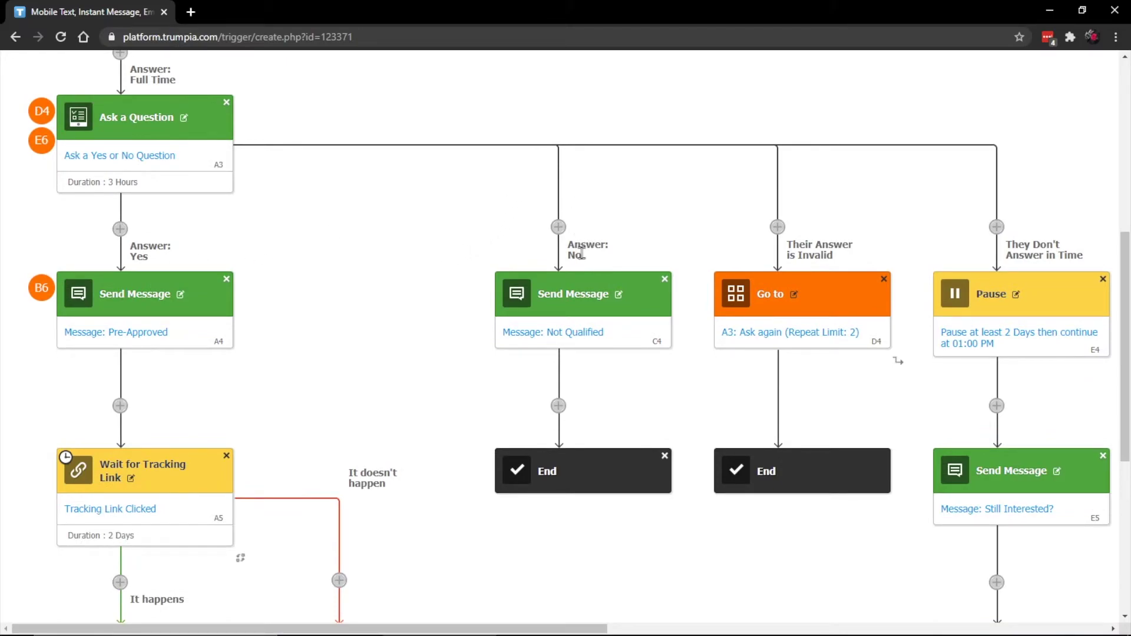
scroll(664, 206, down, 1)
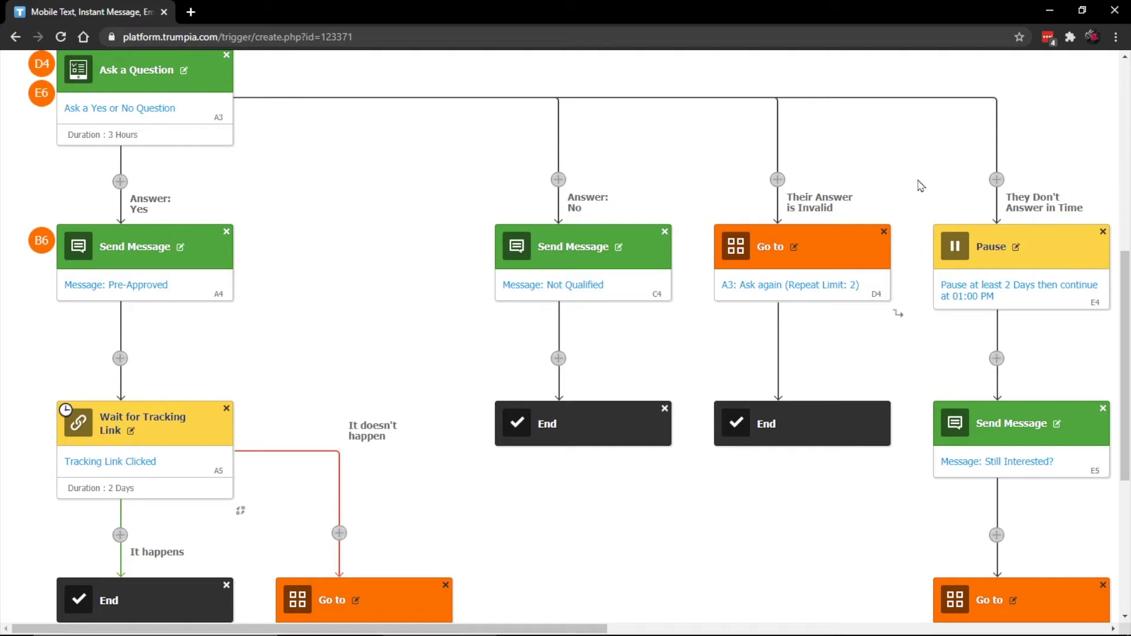
scroll(848, 190, down, 1)
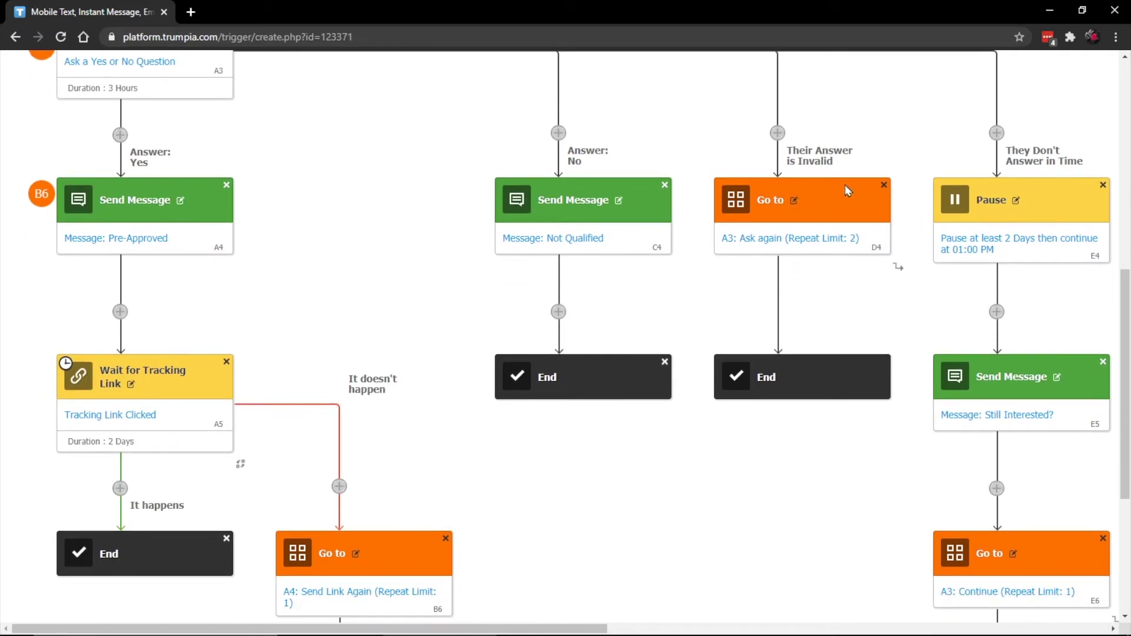